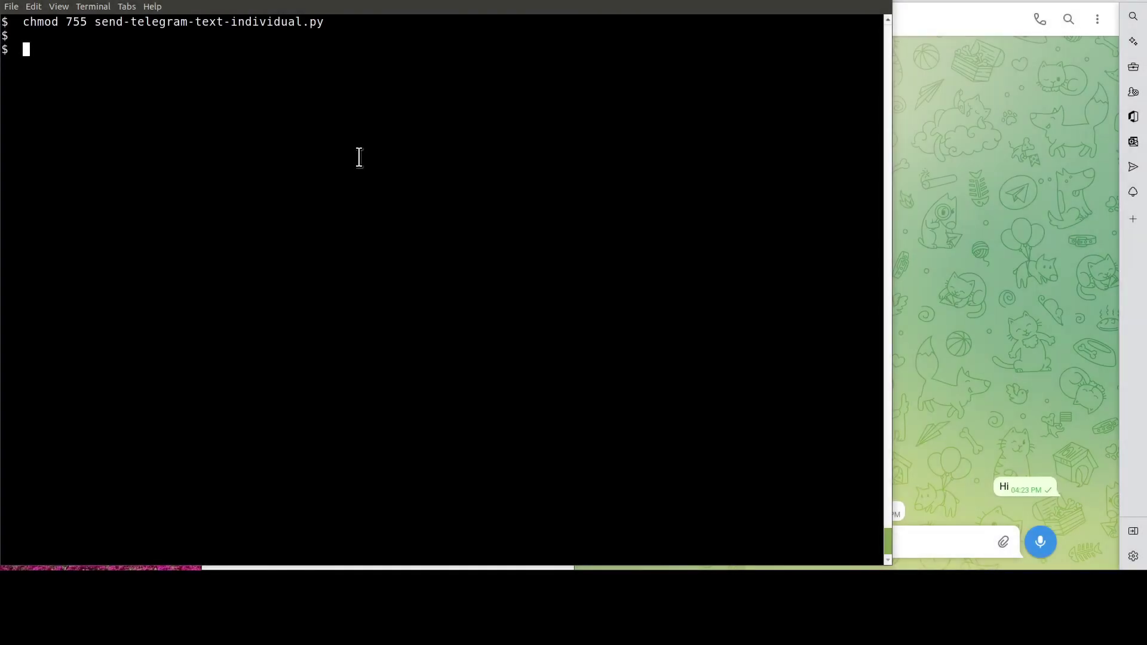
- Run ./send-telegram-text-individual.py at the prompt, reusing the file name from the previous command
double_click(310, 22)
middle_click(377, 116)
key(Home)
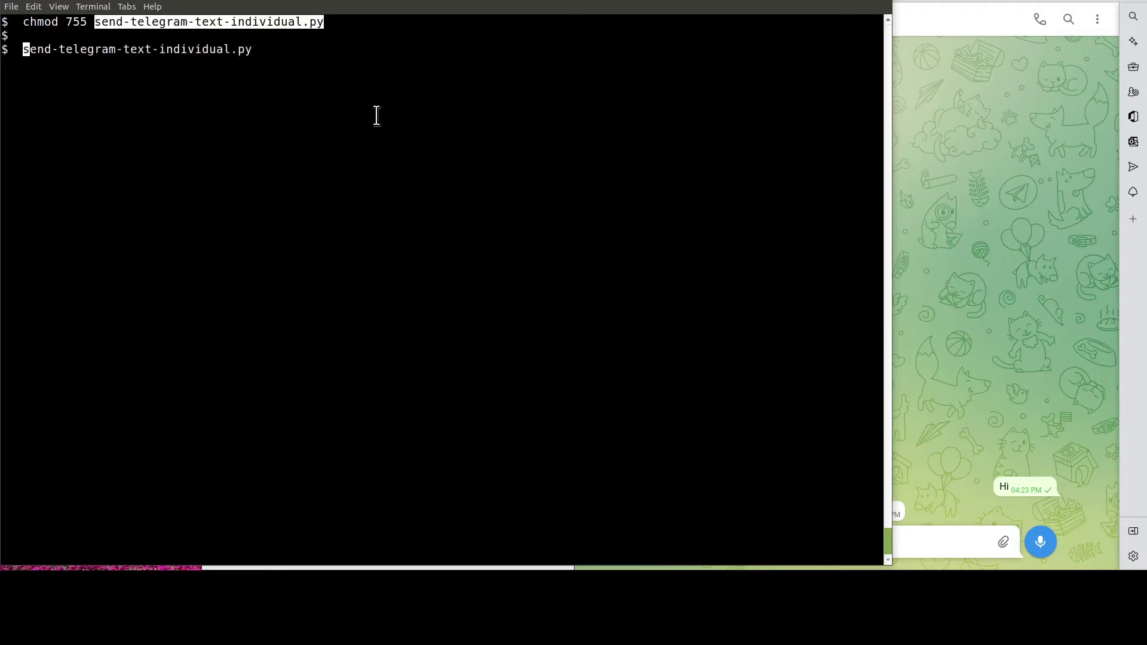
text(./)
key(Return)
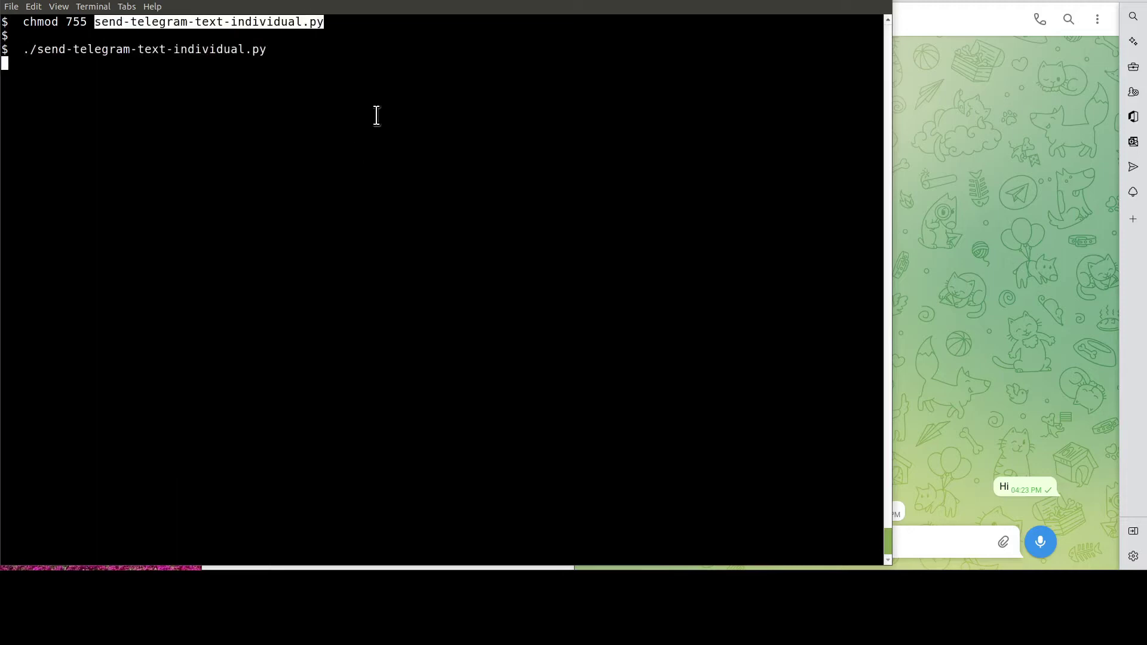
- Bring the Telegram chat window to the front
click(976, 210)
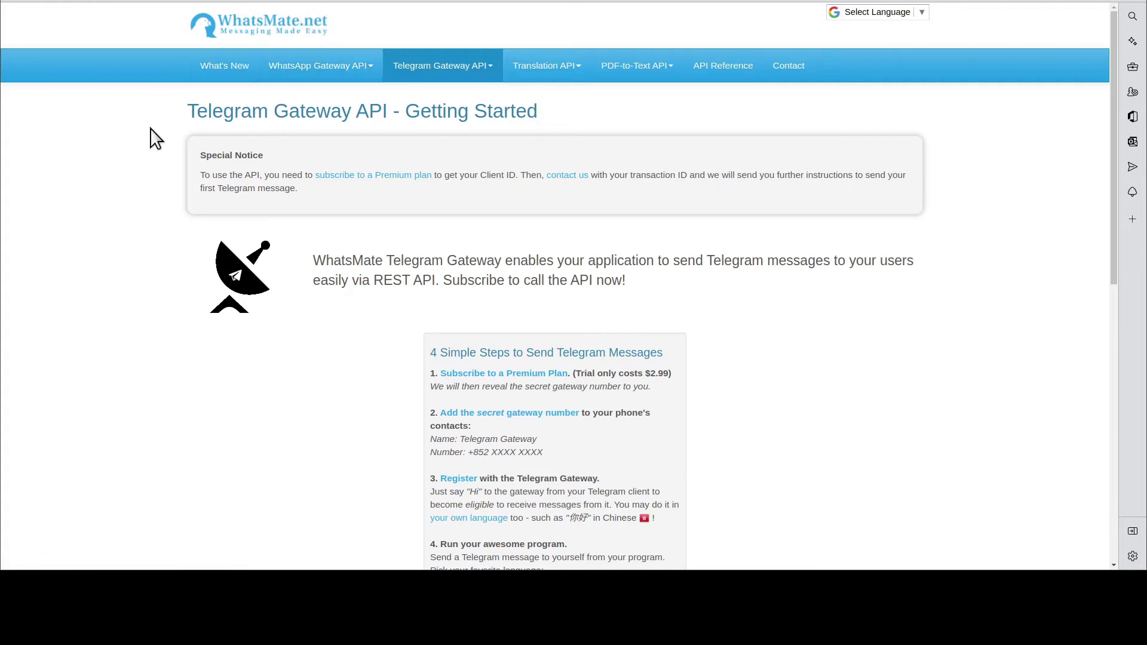
scroll(542, 191, down, 3)
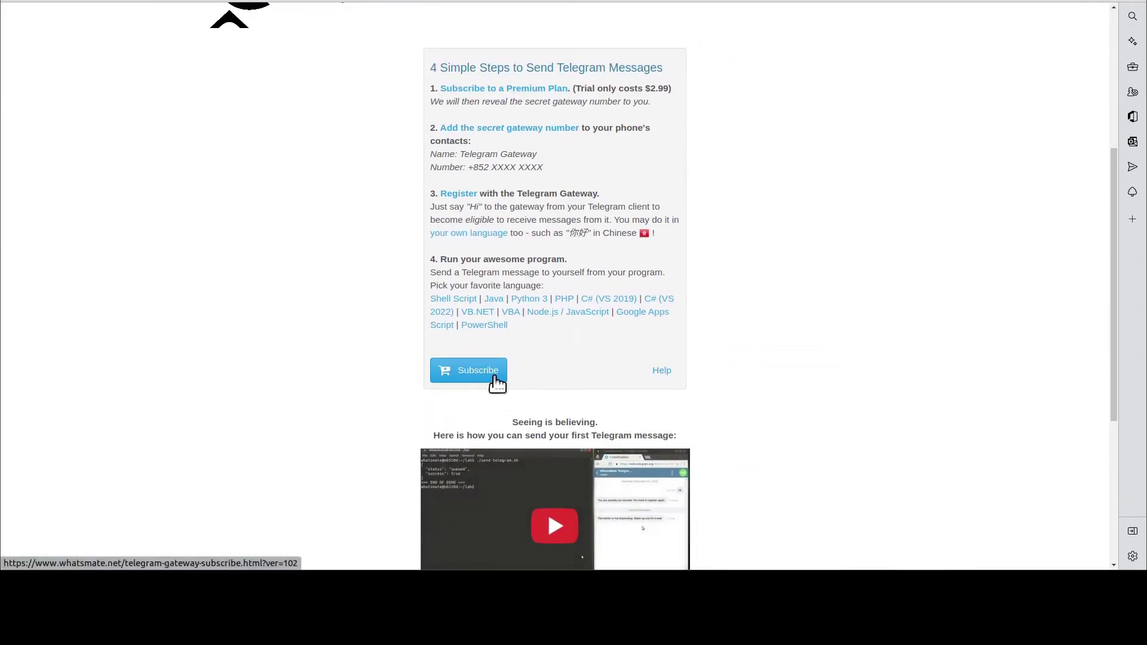
- Open the WhatsMate Telegram Gateway premium subscription page
click(494, 376)
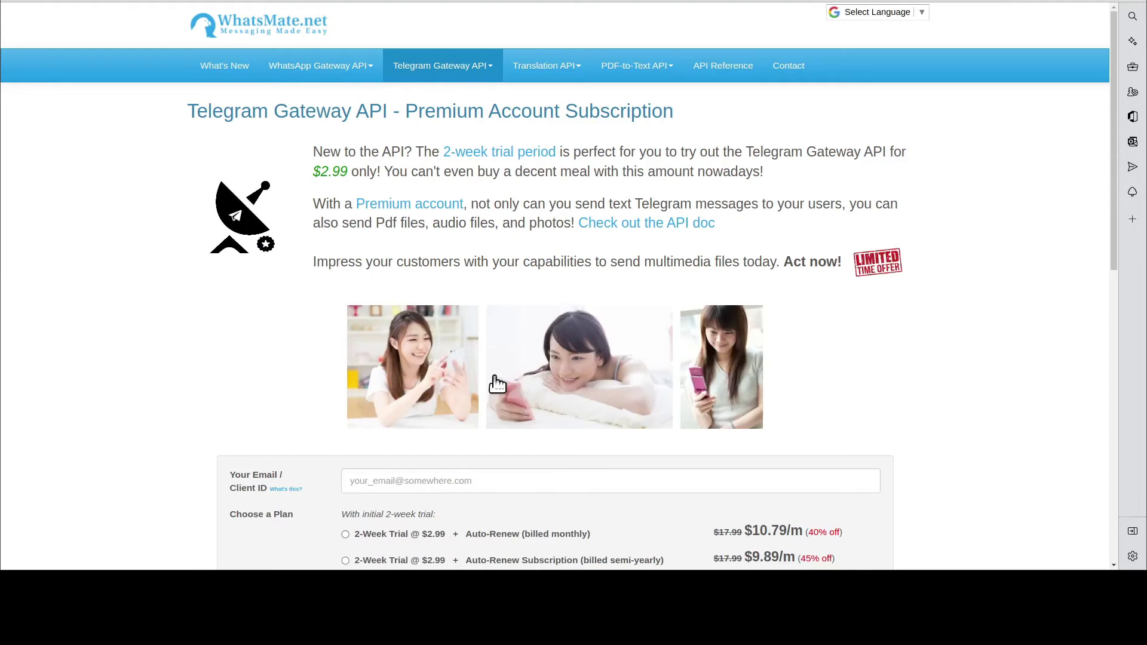
scroll(497, 384, down, 3)
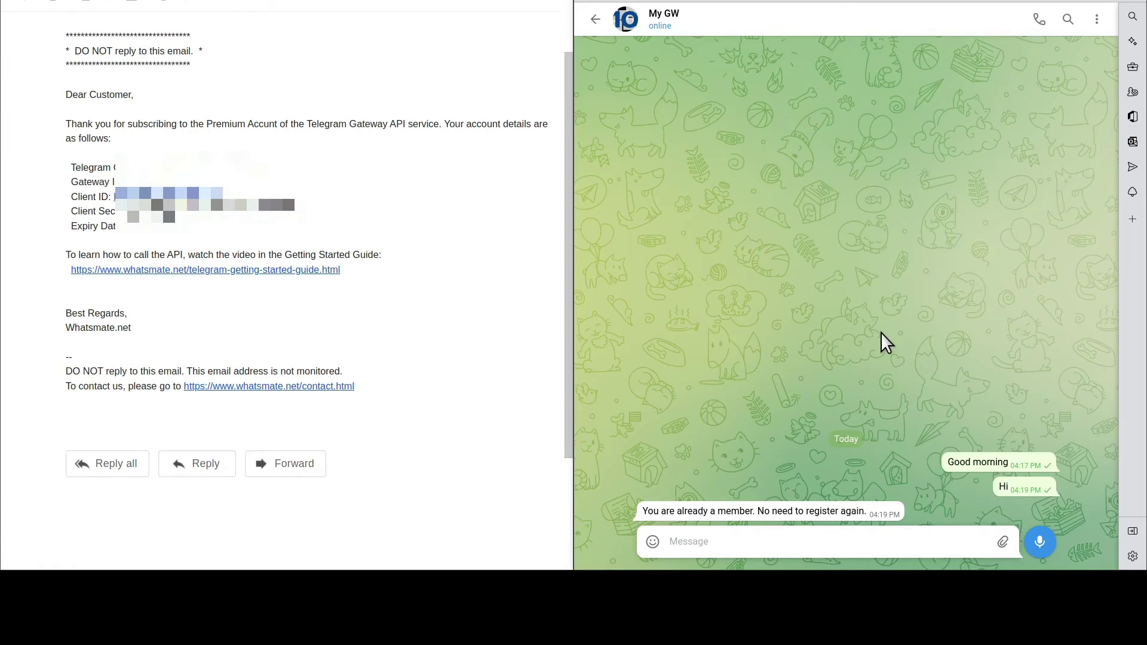
- Message 'Hi' to My GW and react with a thumbs-up to its already-a-member reply
click(863, 543)
text(Hi)
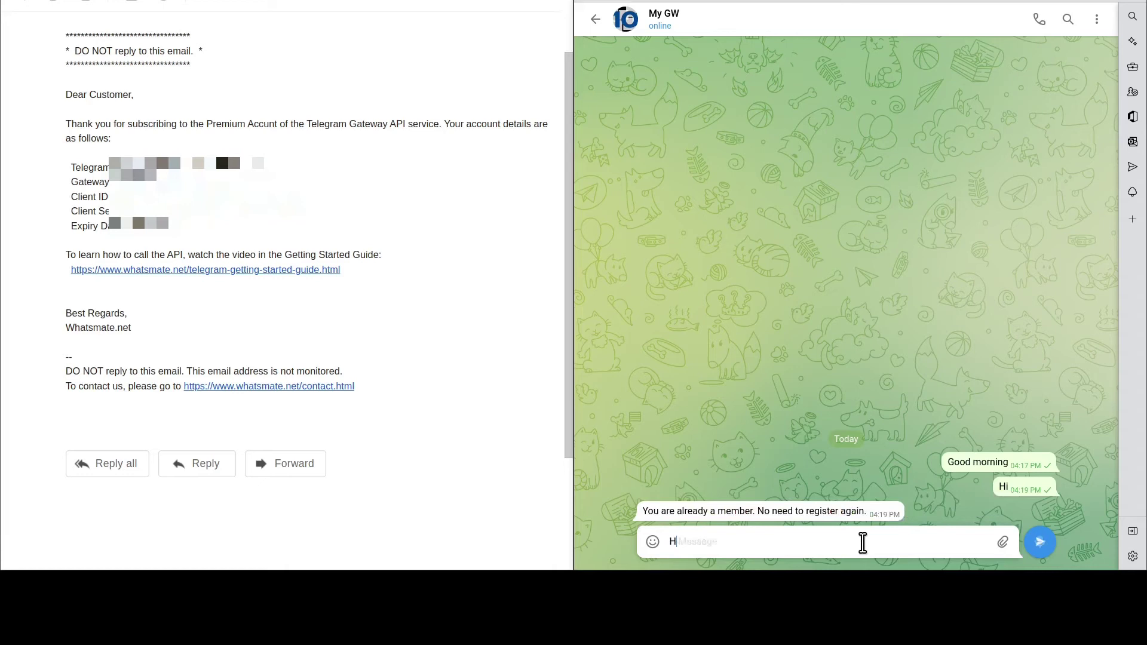
key(Return)
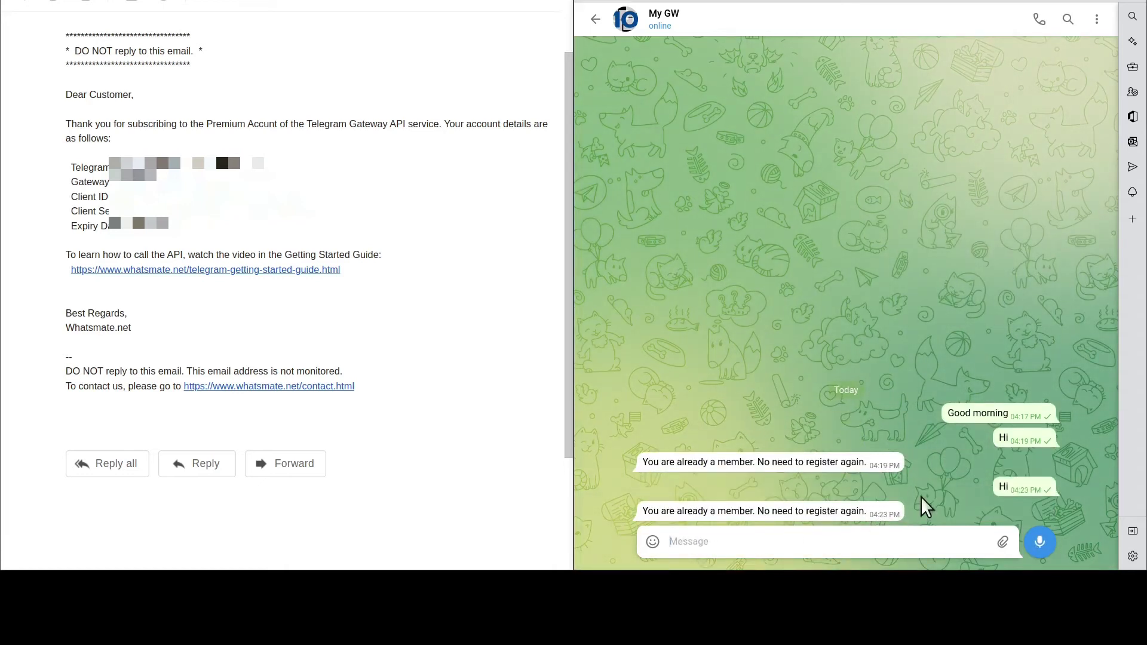
double_click(814, 519)
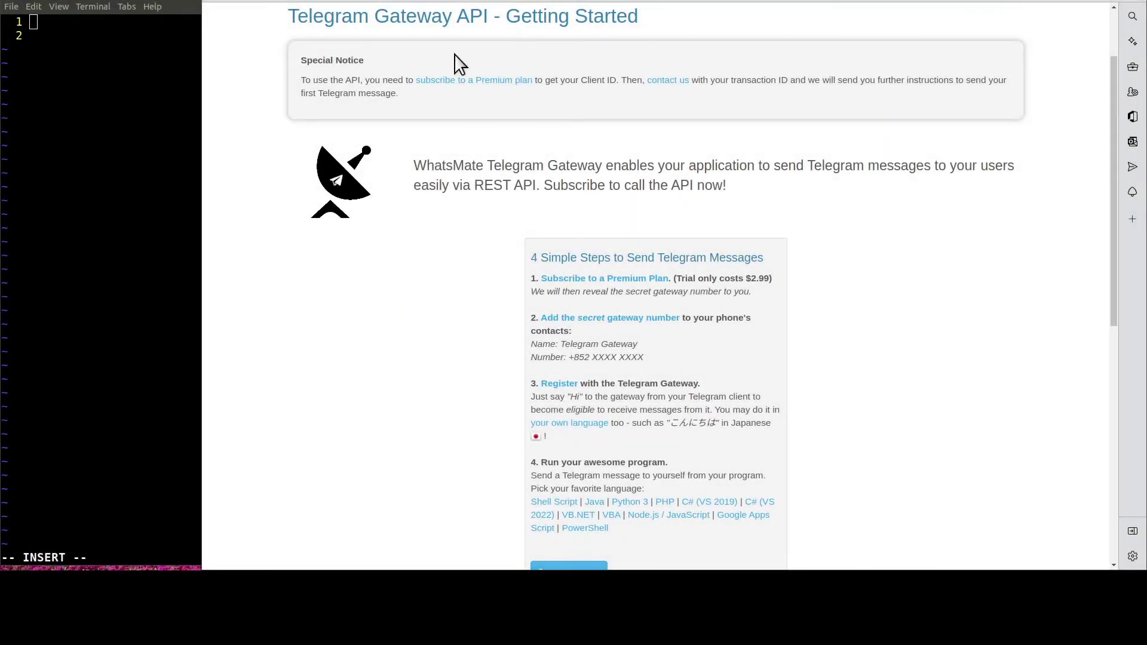
scroll(552, 291, down, 2)
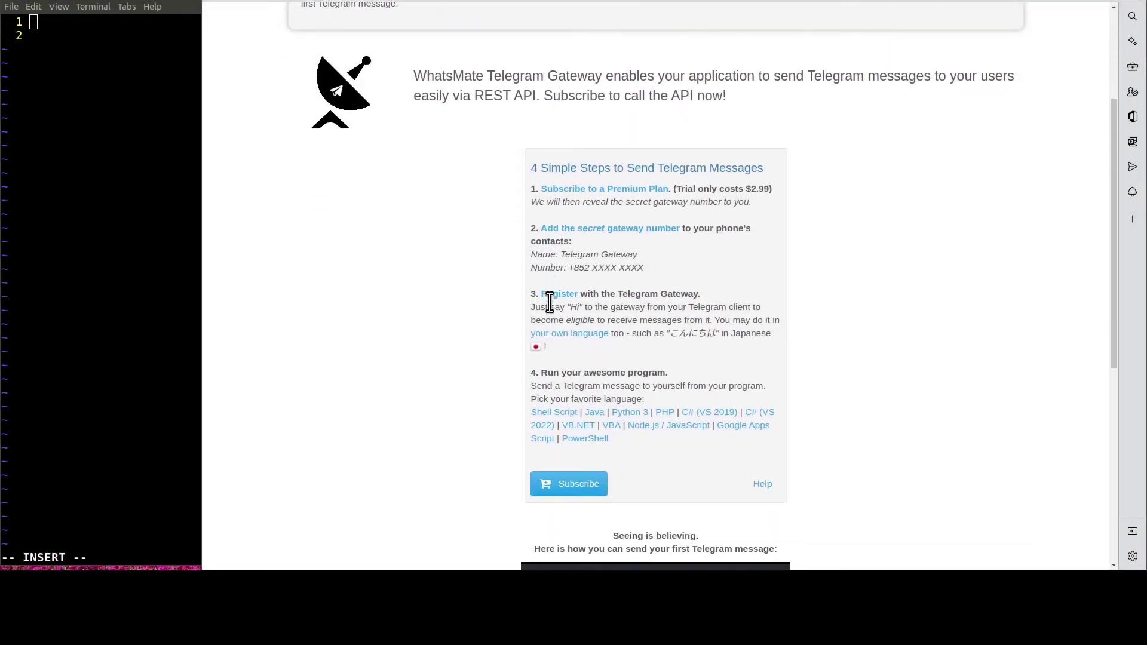
- Open the Python 3 guide and select its entire sample source code block
click(631, 405)
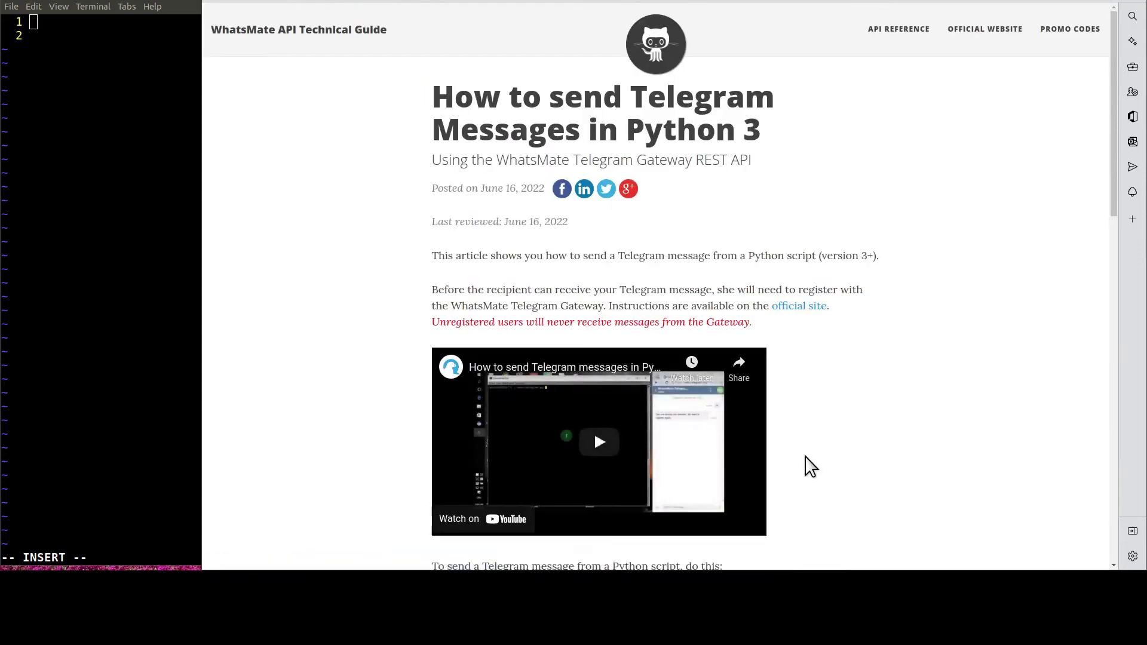
scroll(809, 466, down, 2)
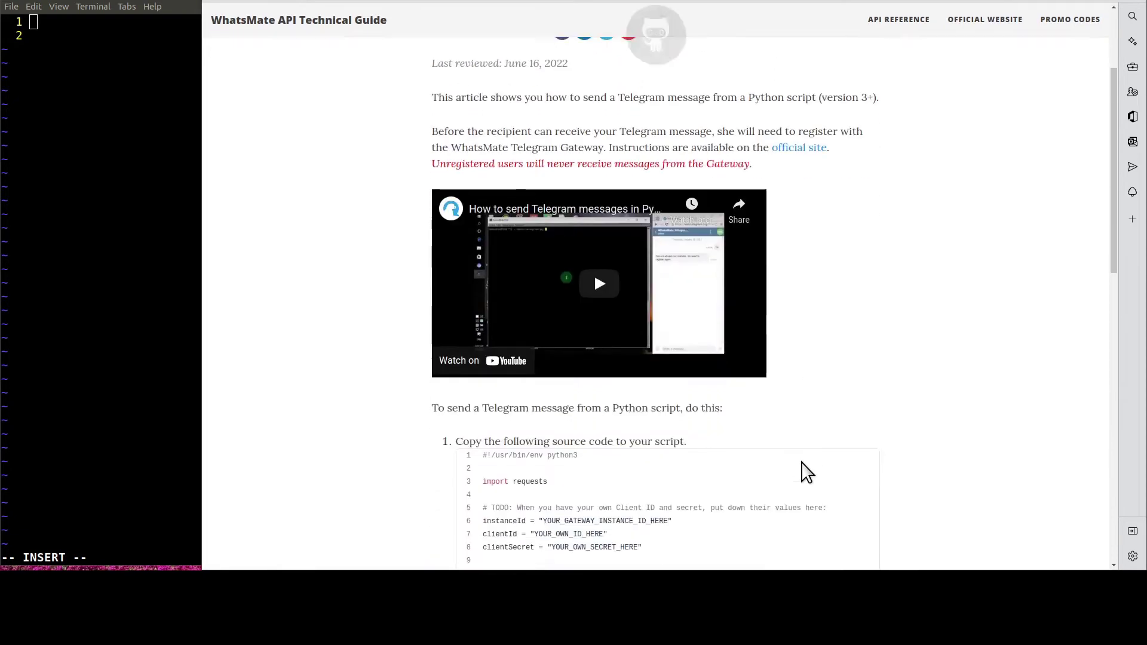
scroll(808, 468, down, 2)
scroll(806, 472, down, 2)
scroll(806, 472, down, 1)
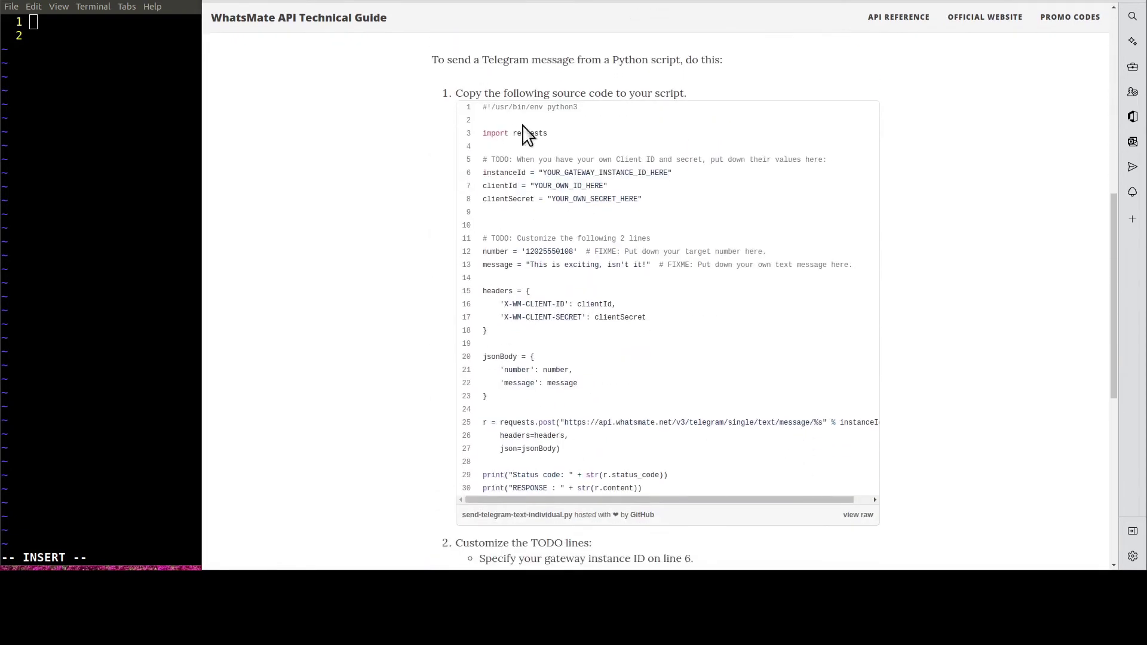
drag(653, 489, 474, 110)
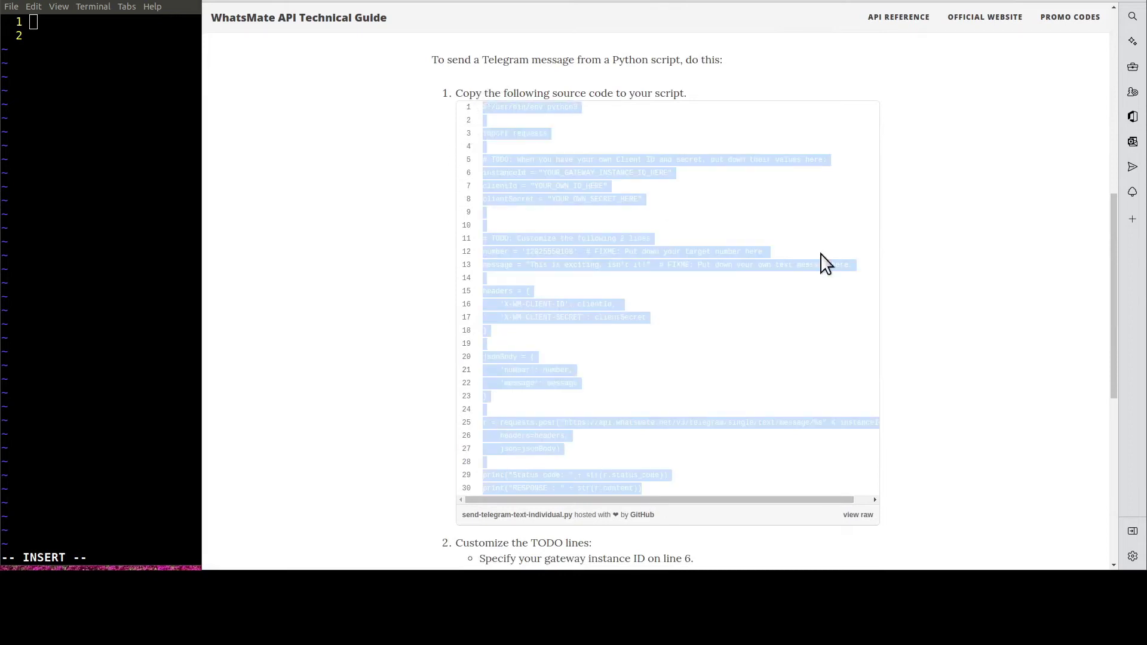
- Paste the copied script into Vim, then highlight credential lines 6–8 and line 12's number
click(124, 230)
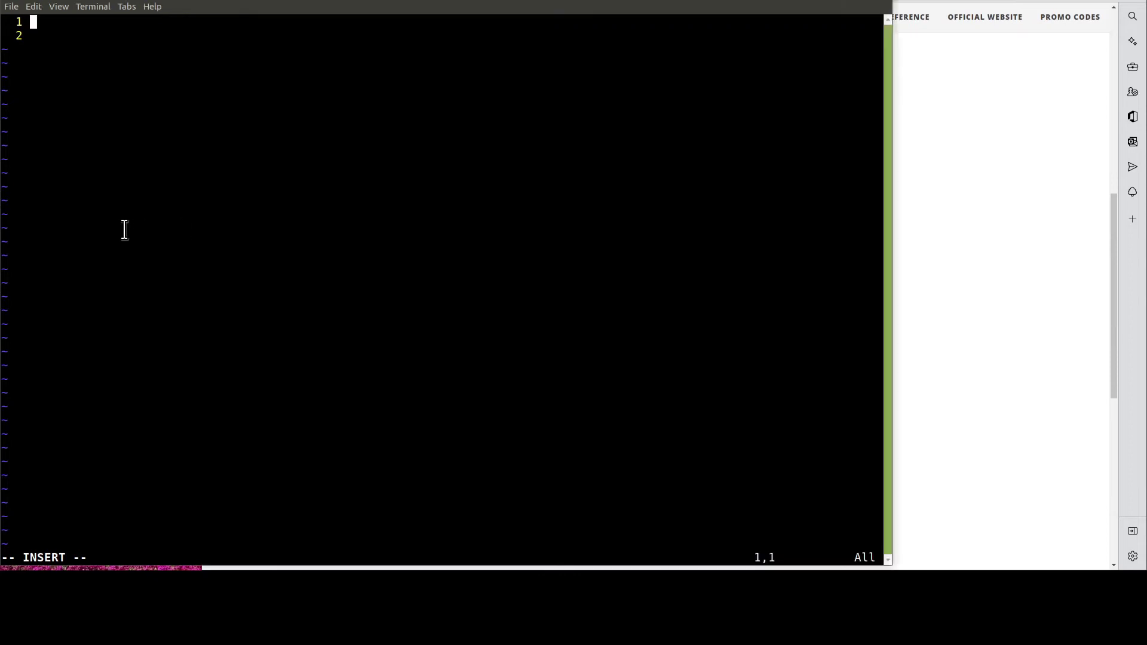
key(ctrl+shift+v)
key(Escape)
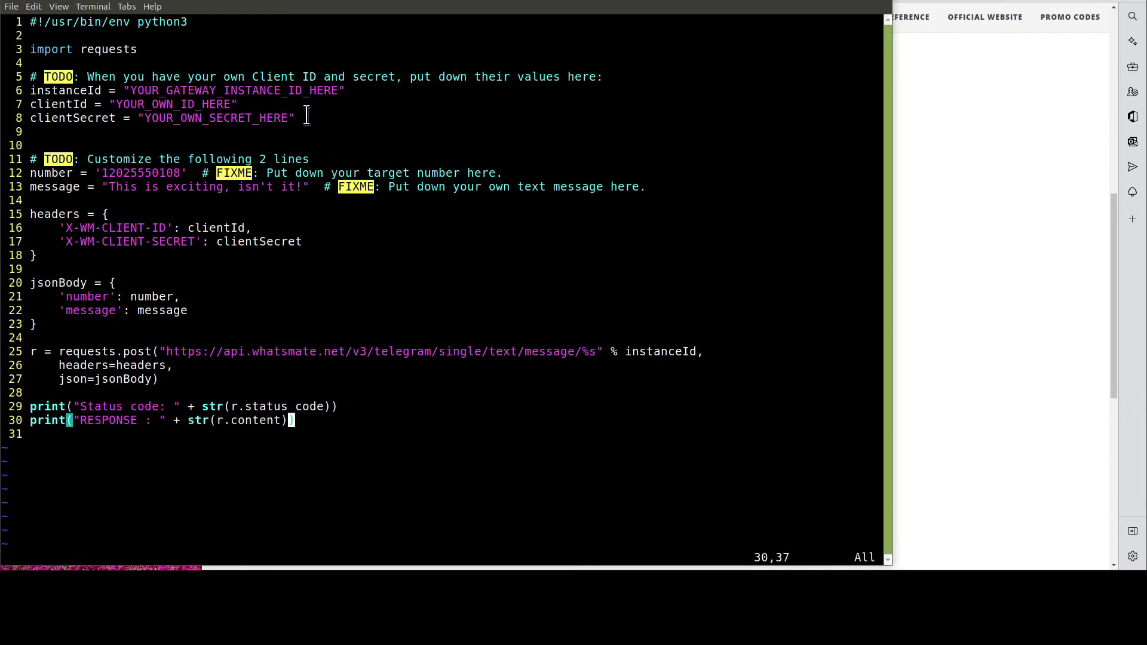
drag(306, 115, 9, 89)
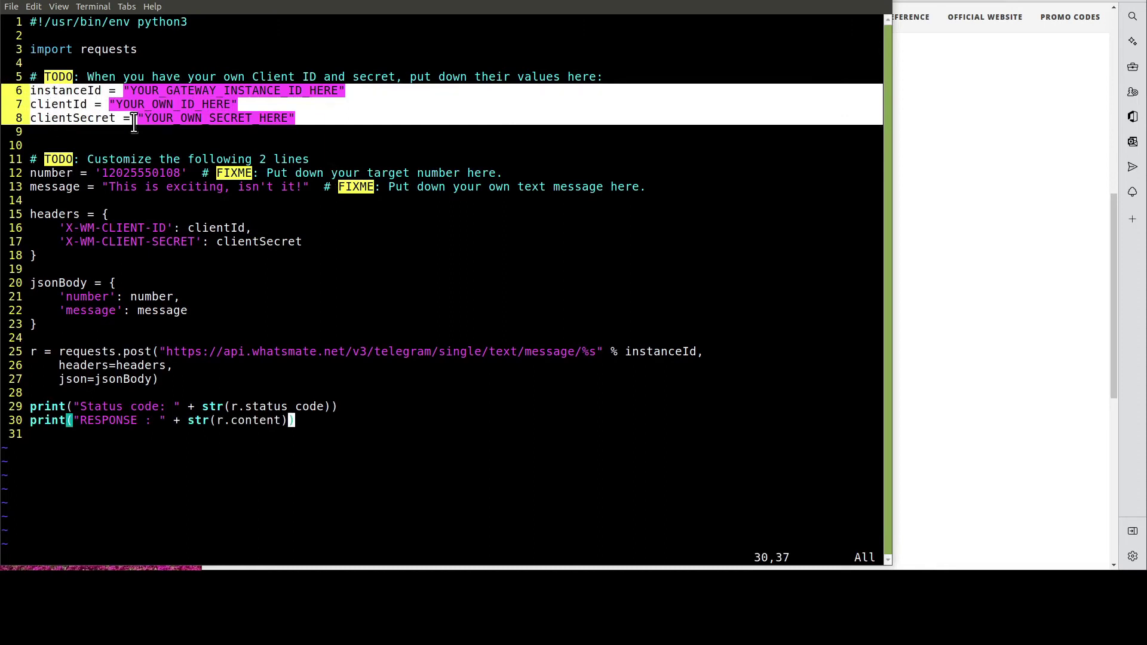
triple_click(508, 172)
text(chmod 755 send-telegram-text-individual.py)
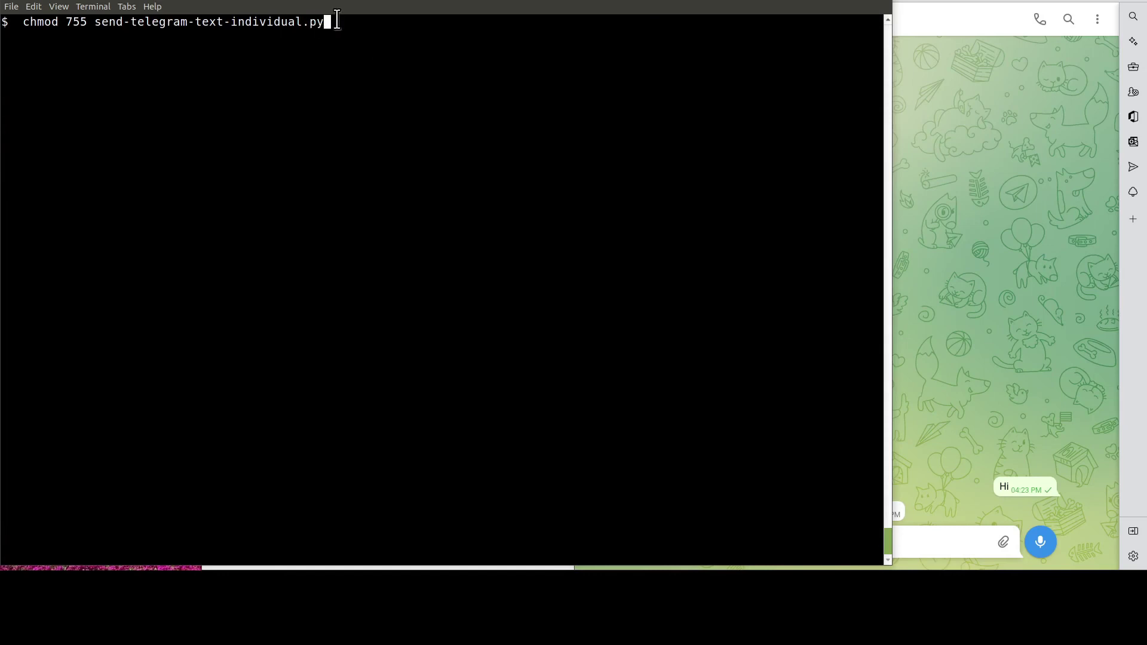
- Make send-telegram-text-individual.py executable with chmod 755
drag(334, 20, 17, 21)
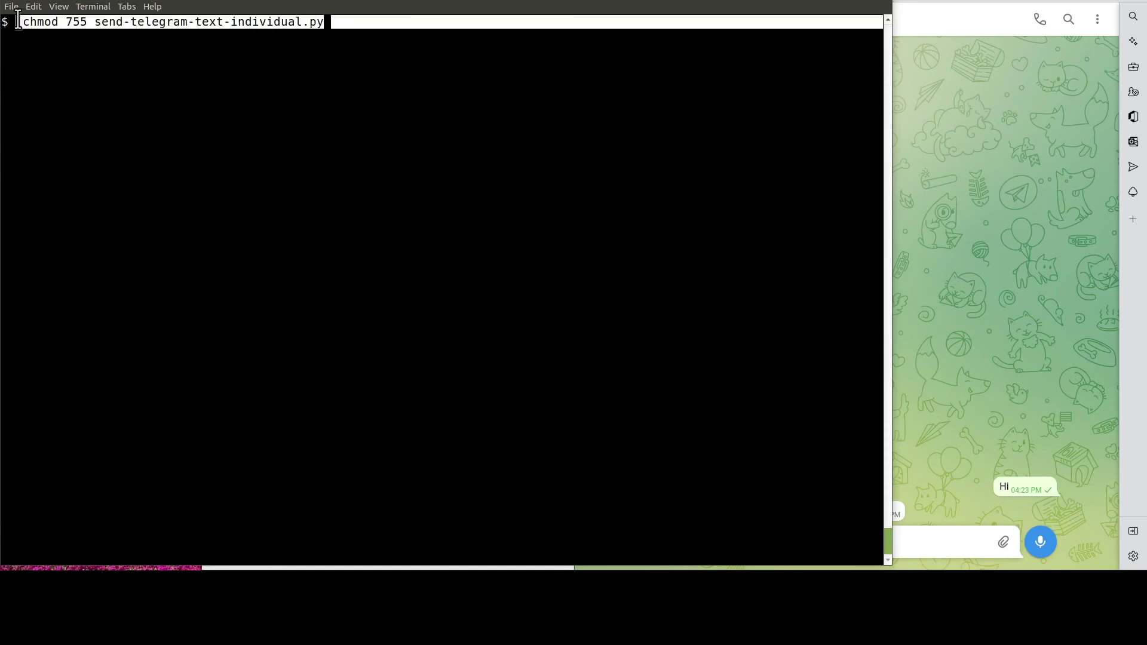
key(Return)
key(Return)
click(359, 157)
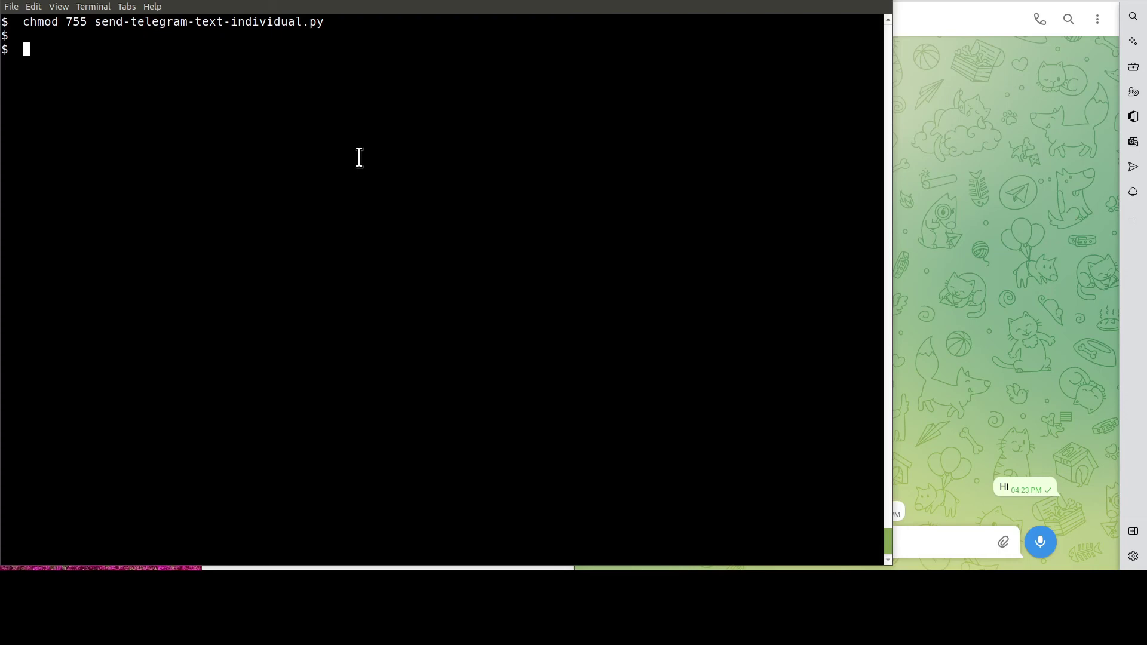
- Run ./send-telegram-text-individual.py and confirm the message arrived in the Telegram chat
double_click(308, 21)
middle_click(377, 114)
key(Home)
text(./)
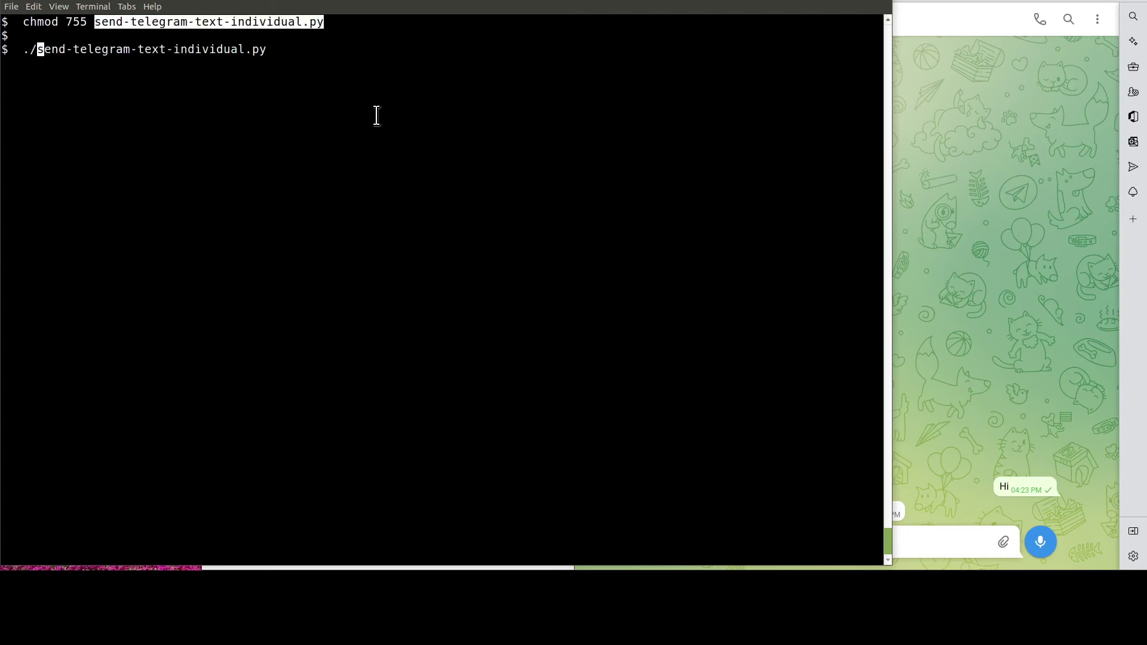
key(Return)
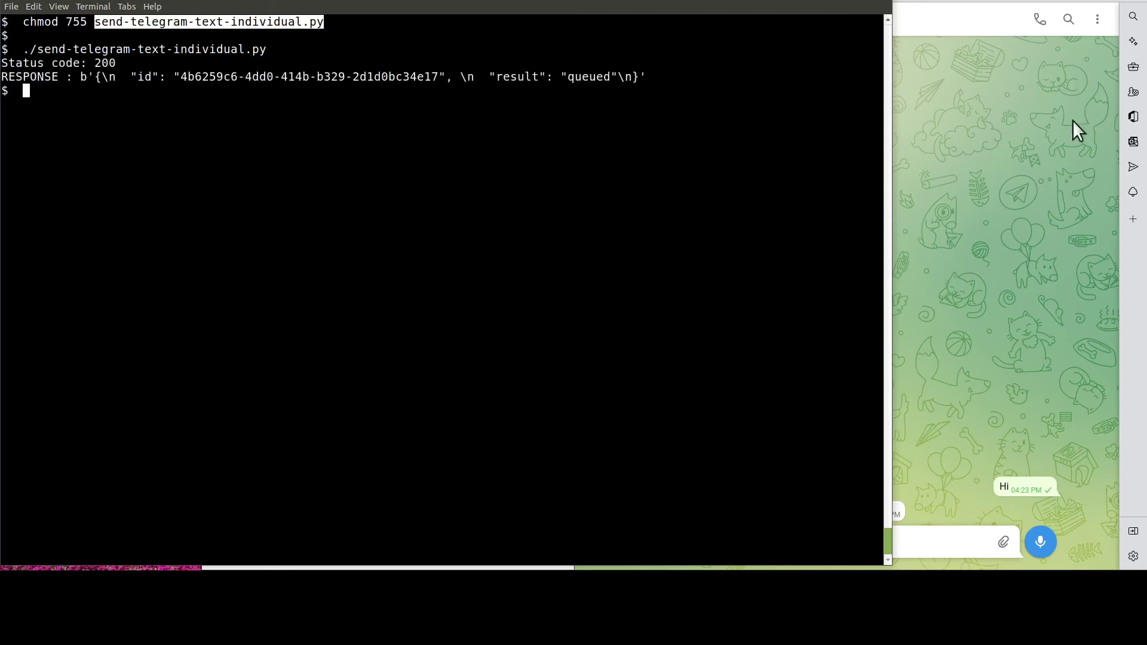
click(975, 213)
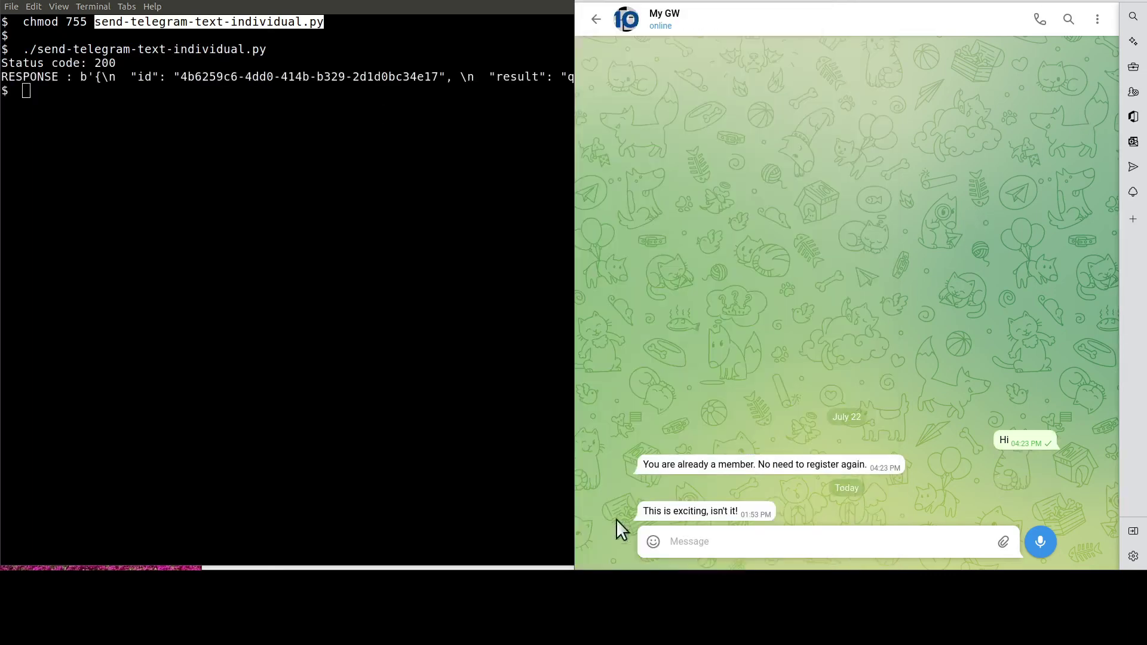